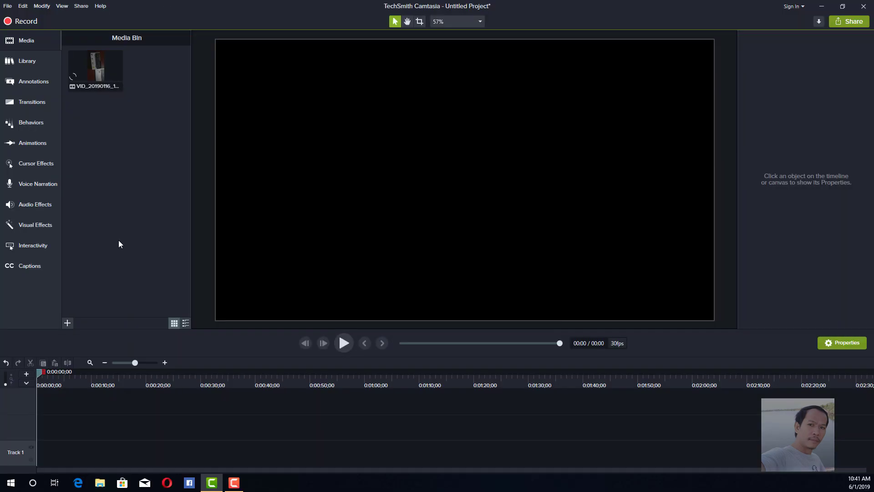
Place the VID_20190116_183953 video at the start of Track 1 on the timeline.
drag(102, 77, 80, 426)
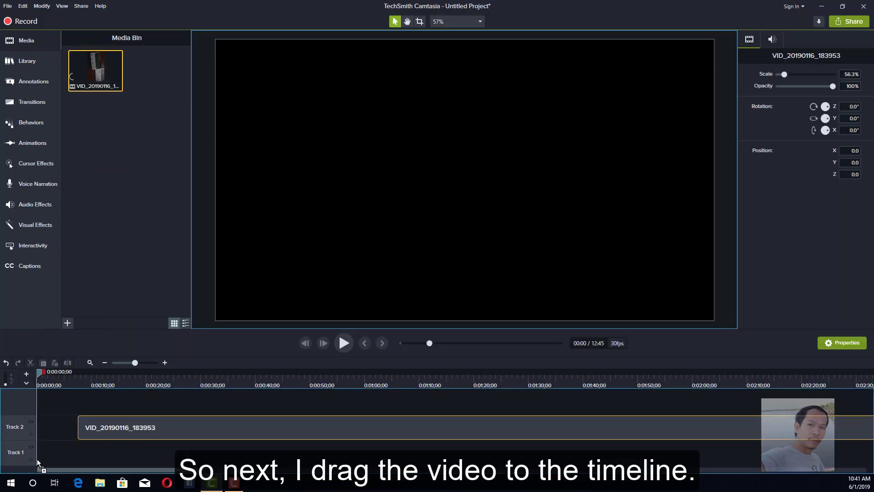
drag(37, 457, 37, 458)
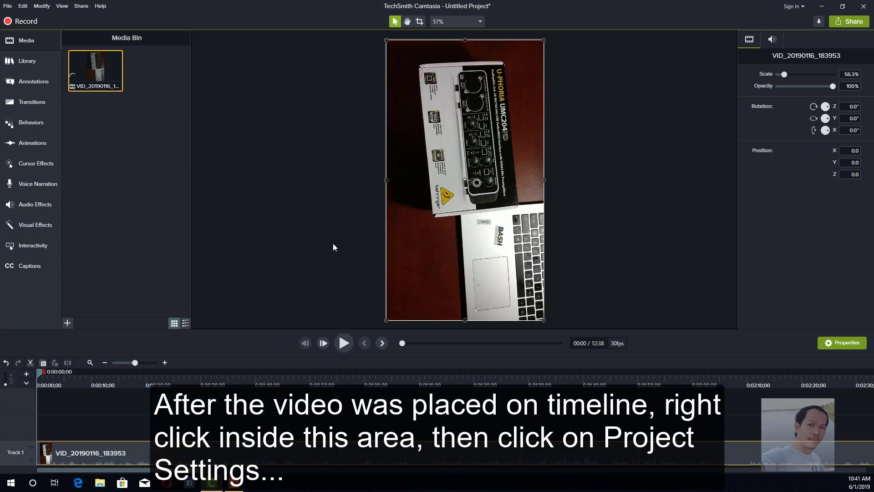
Set the project's canvas width to 1920 and apply the new dimensions.
click(360, 216)
right_click(360, 216)
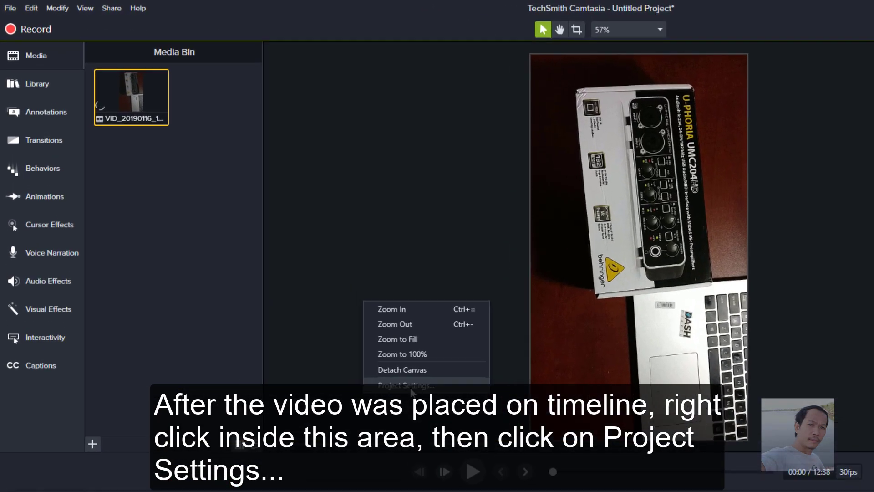
click(414, 397)
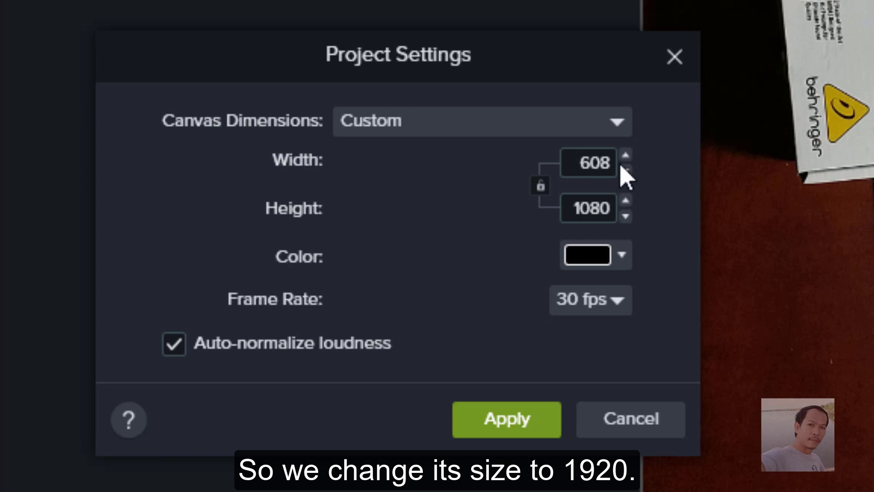
double_click(585, 163)
text(192)
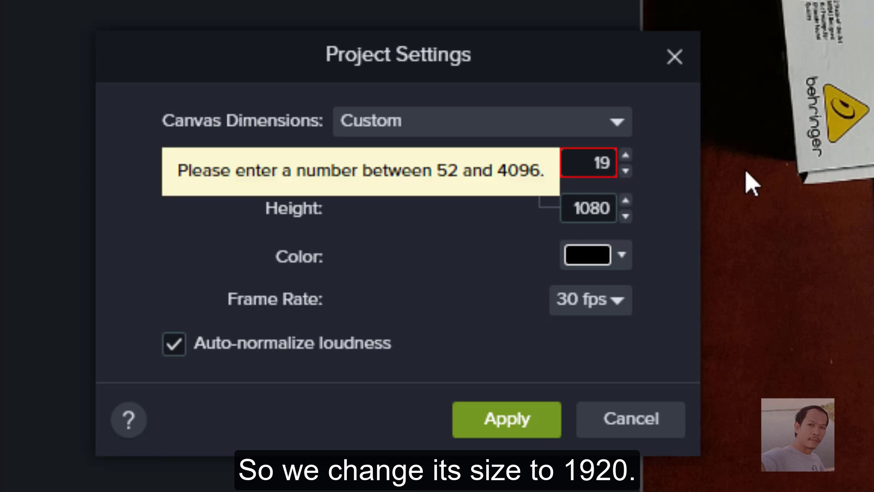
text(0)
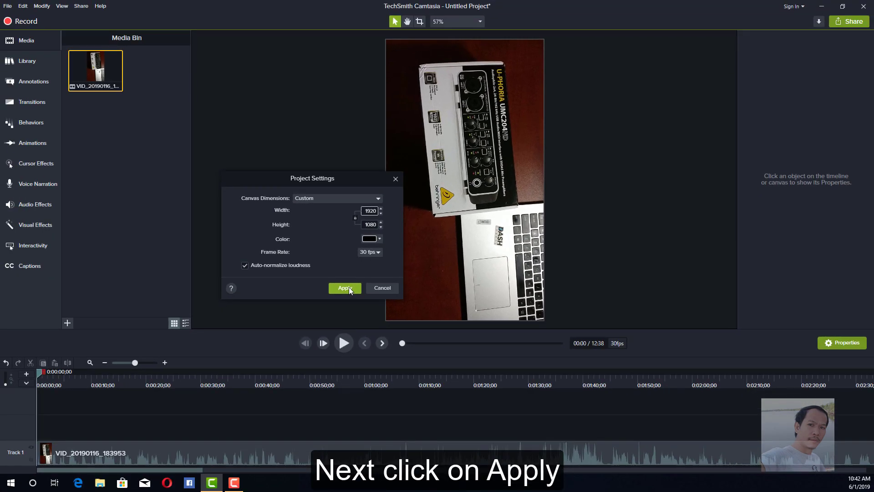
click(455, 377)
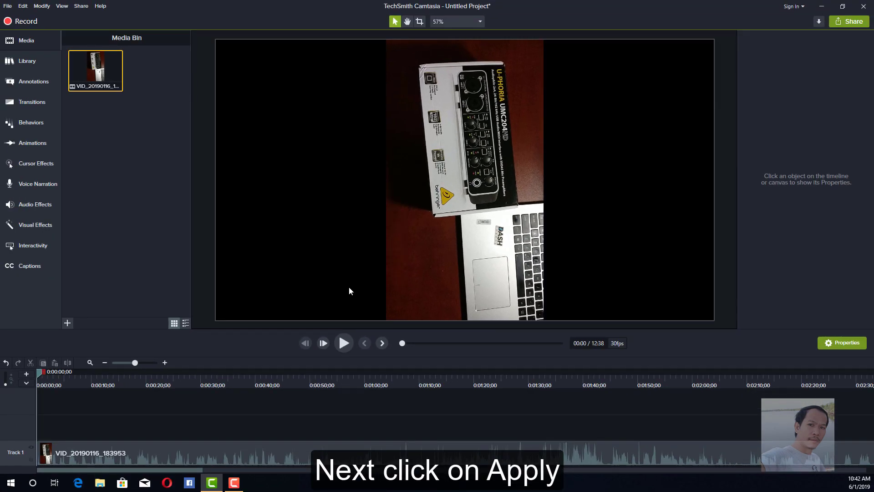
Rotate the video clip on the canvas to 90° about the Z axis.
click(409, 277)
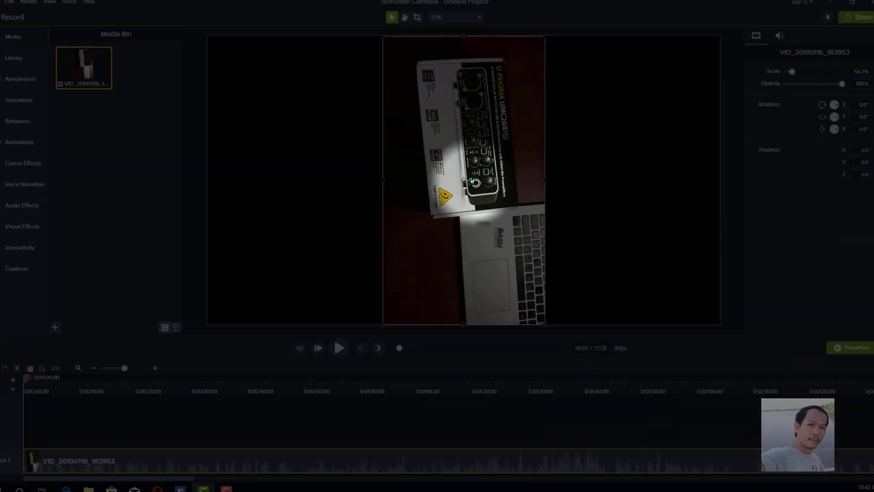
drag(427, 194, 465, 180)
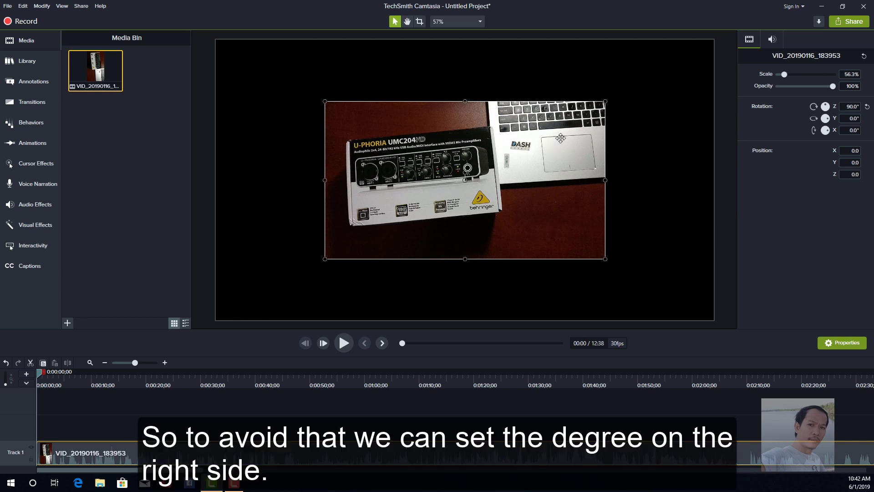
click(850, 106)
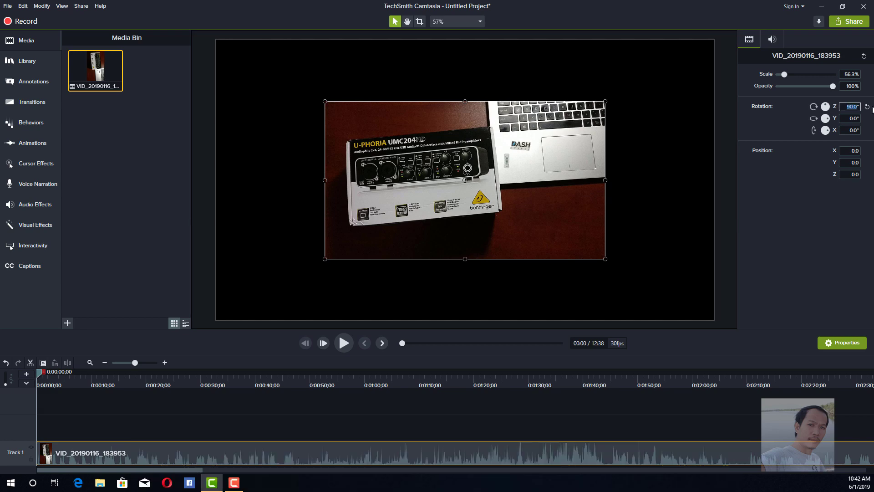
click(840, 344)
click(835, 347)
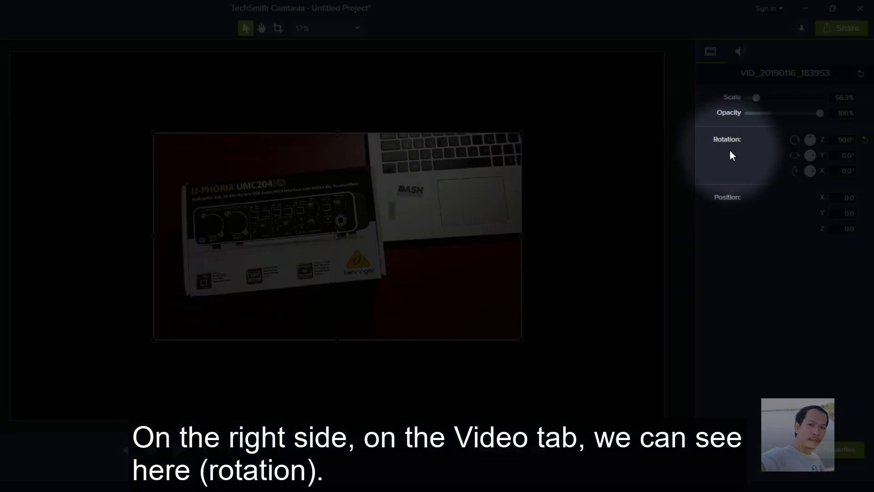
click(852, 141)
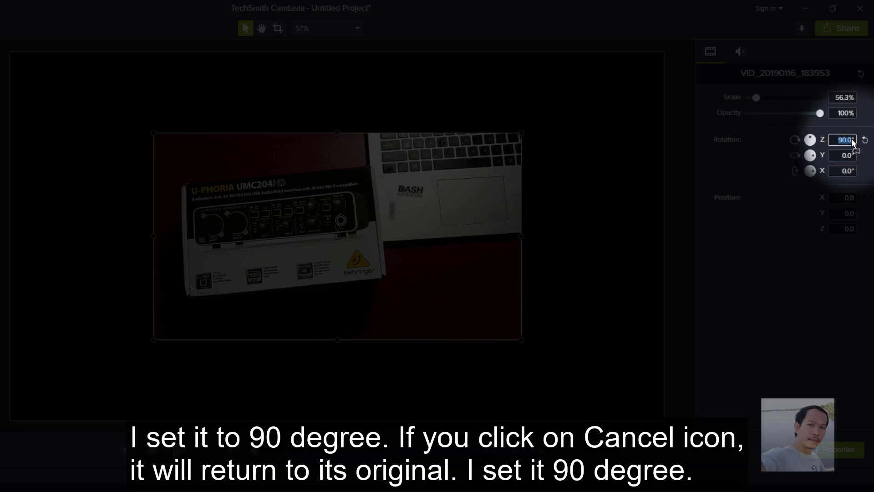
key(Return)
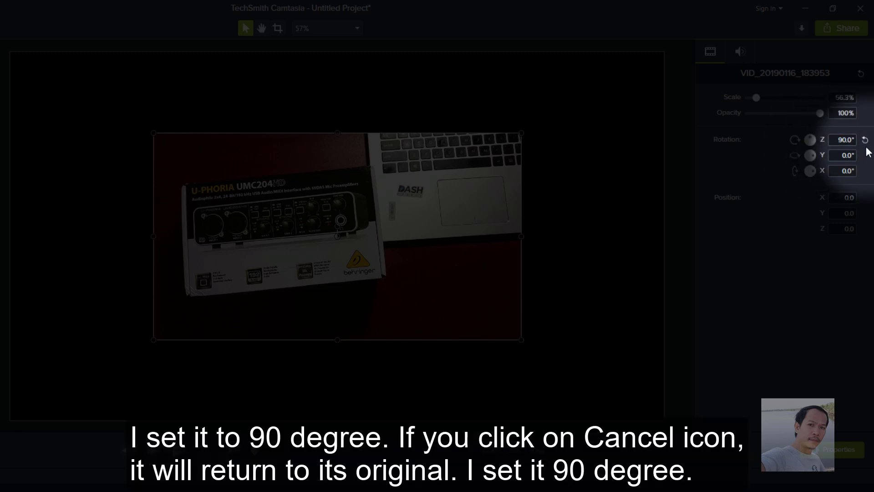
Reset the clip's Z rotation and set it to 180°.
click(865, 141)
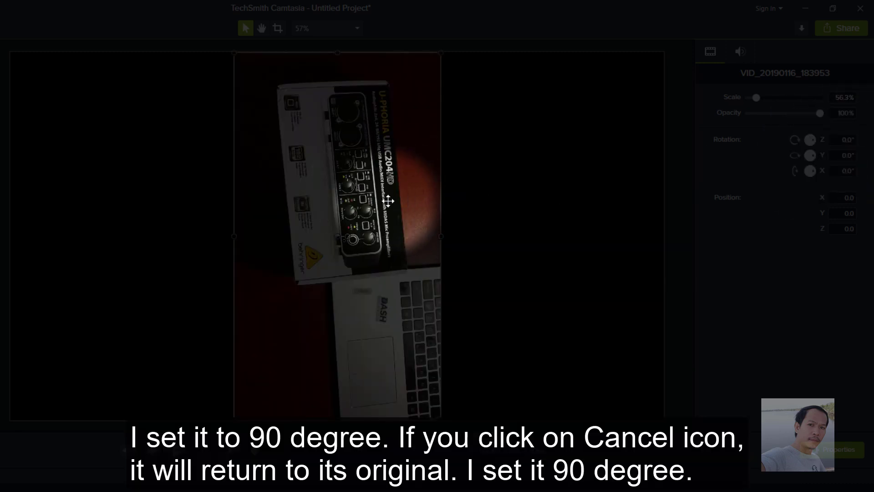
click(843, 140)
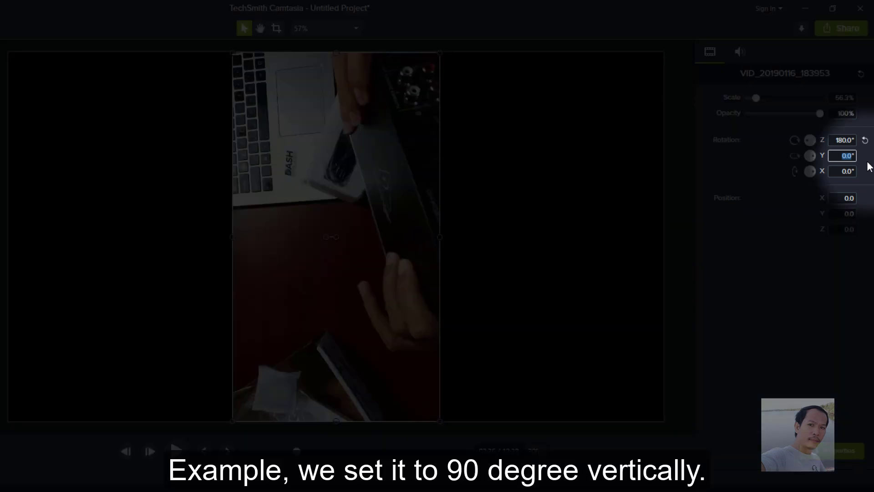
Try Y rotations of 90° and 180° on the clip and reset the Y rotation.
key(Return)
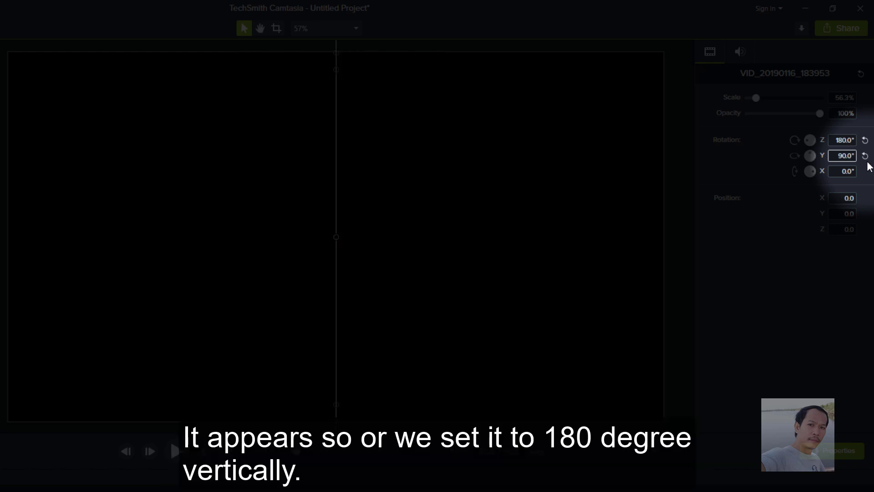
text(18)
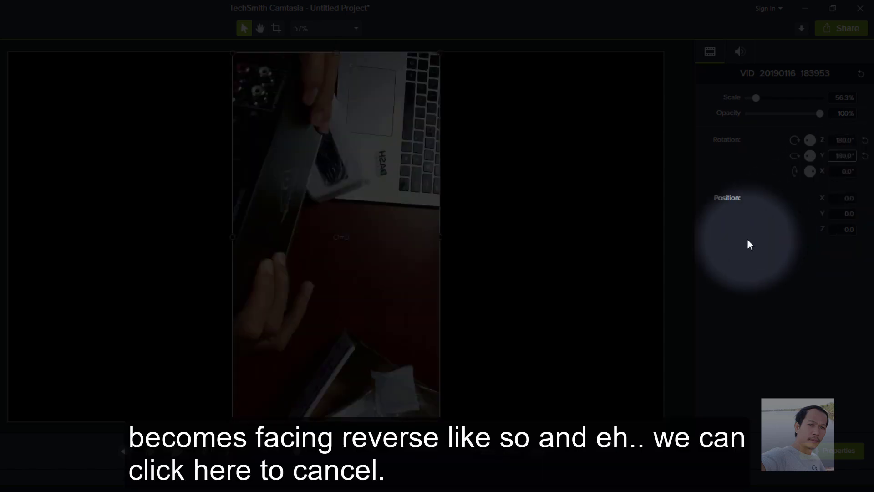
click(865, 156)
Try X rotations of 90° and 180° on the clip.
key(Tab)
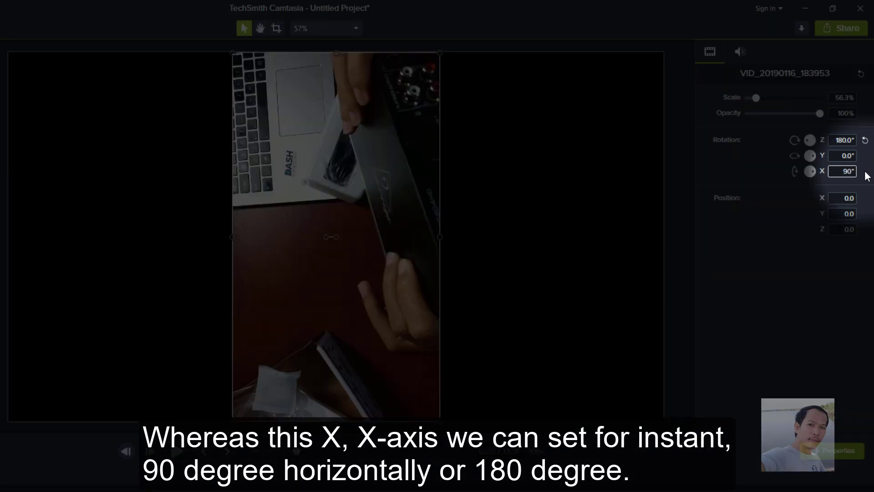
key(Return)
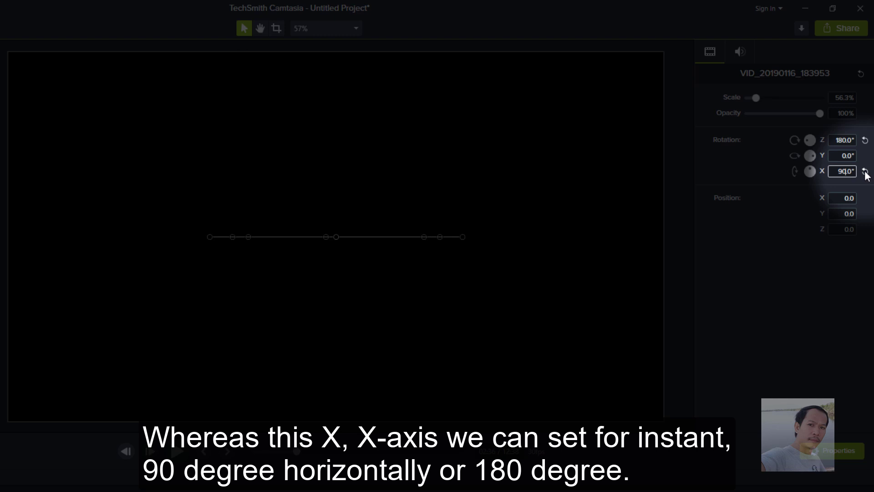
drag(837, 171, 864, 175)
text(18)
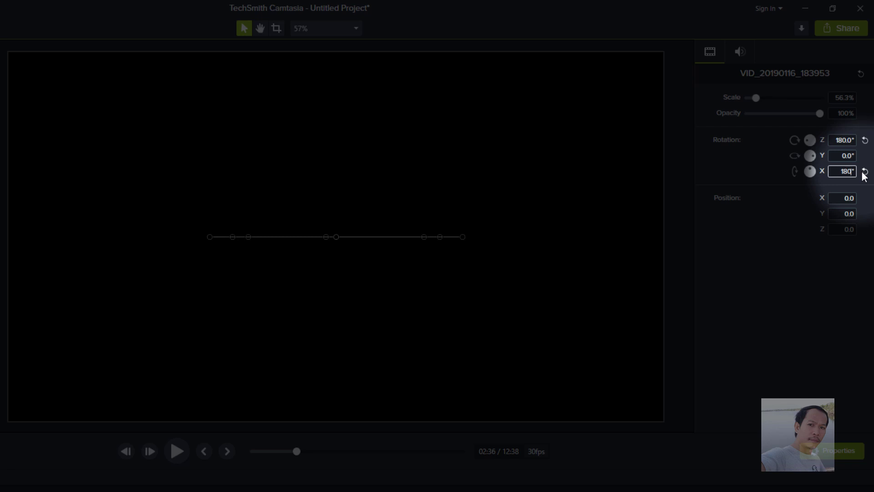
key(Return)
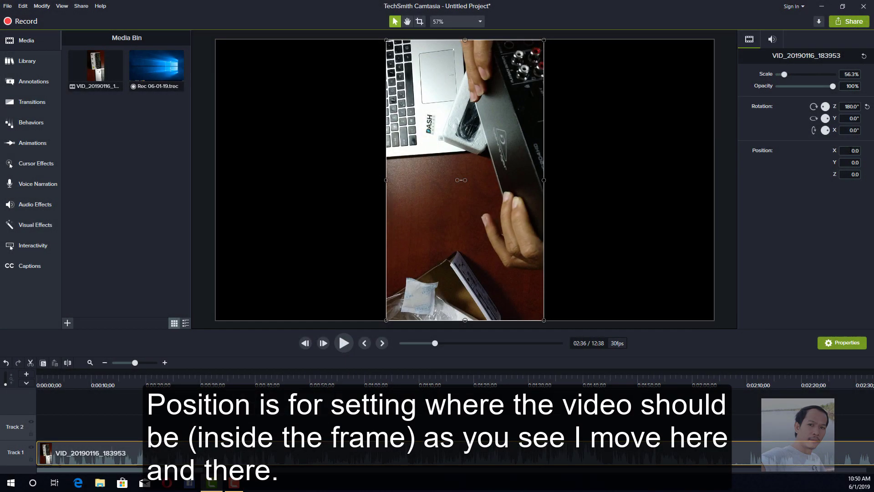
Move the clip to the canvas's left edge, right edge and upward, and reset its X and Y position.
click(856, 151)
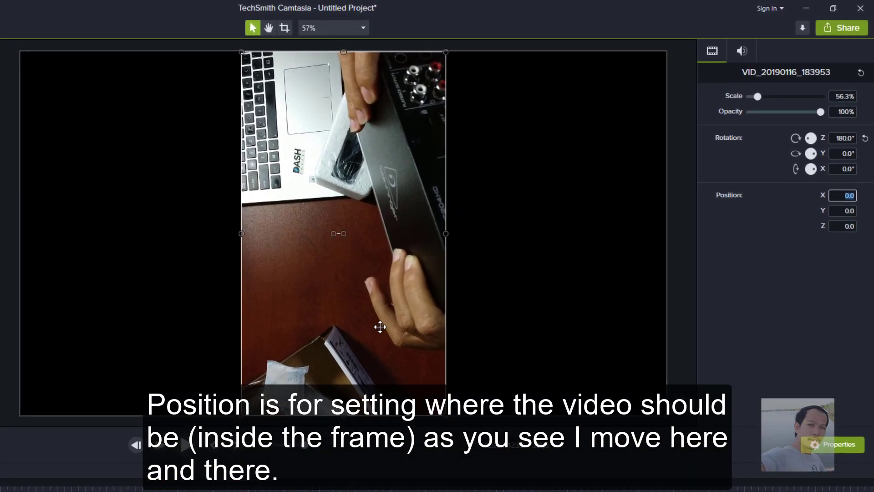
drag(495, 251, 501, 207)
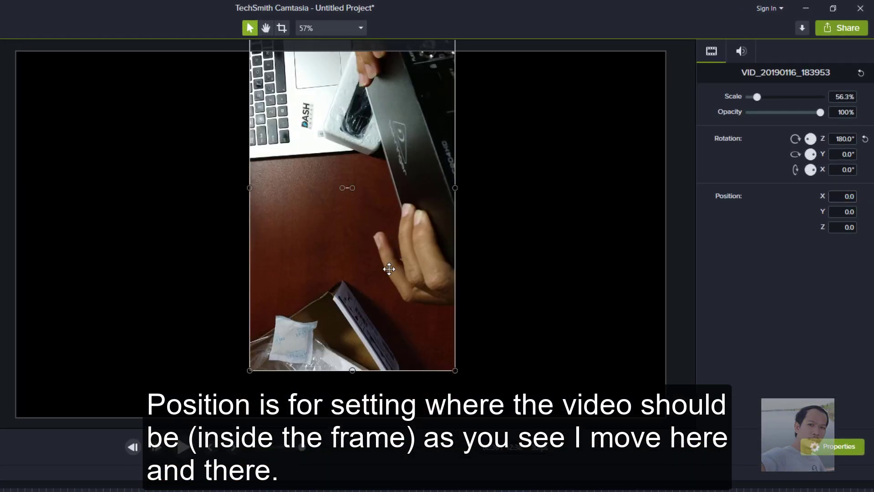
drag(389, 270, 389, 264)
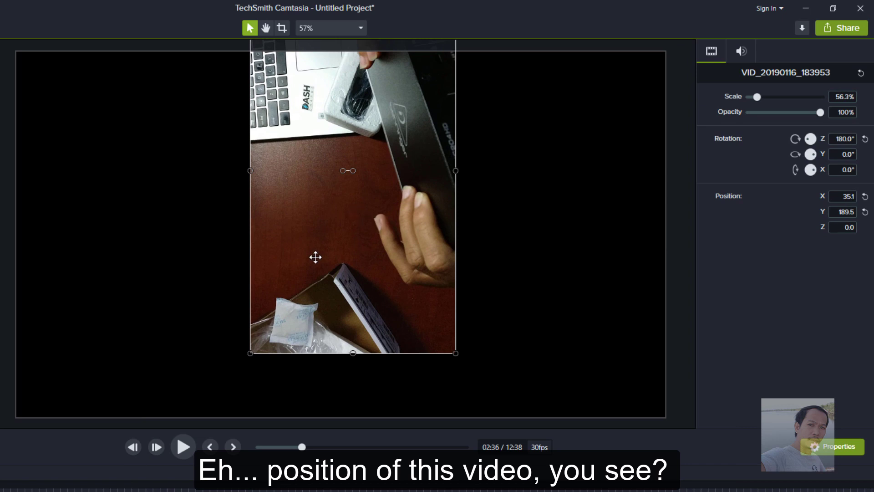
drag(314, 256, 145, 292)
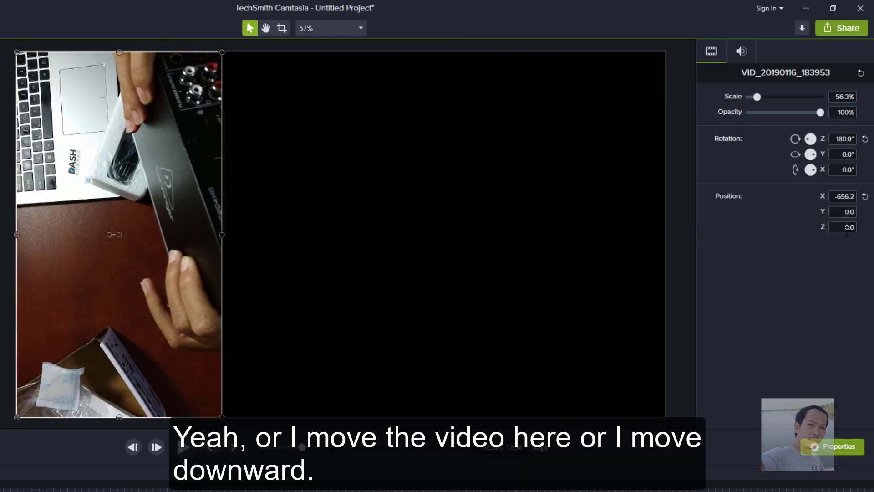
drag(236, 297, 590, 290)
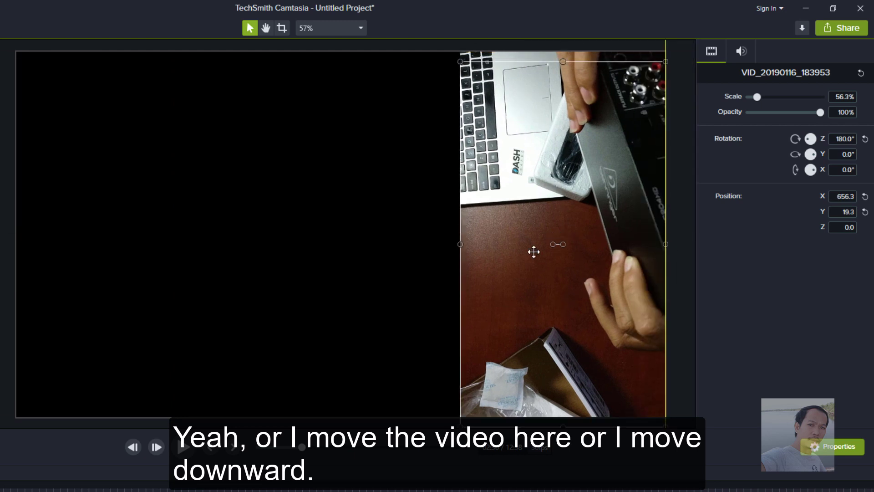
drag(533, 250, 378, 115)
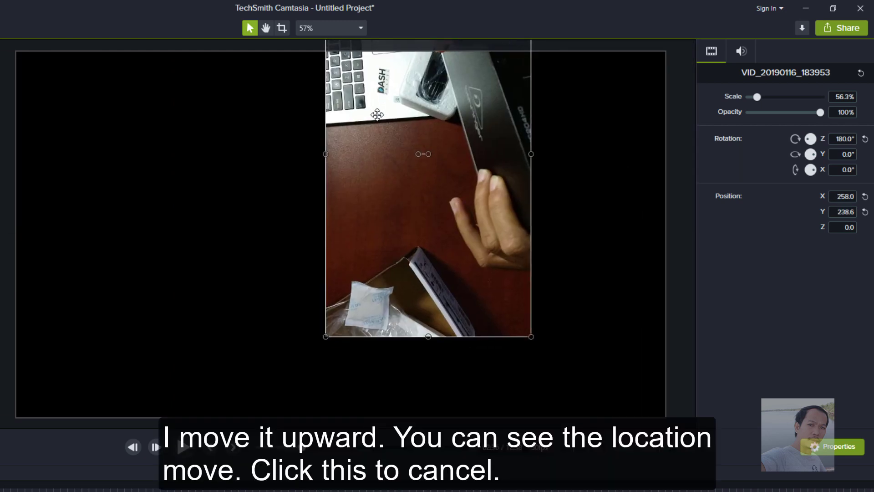
click(866, 197)
click(865, 212)
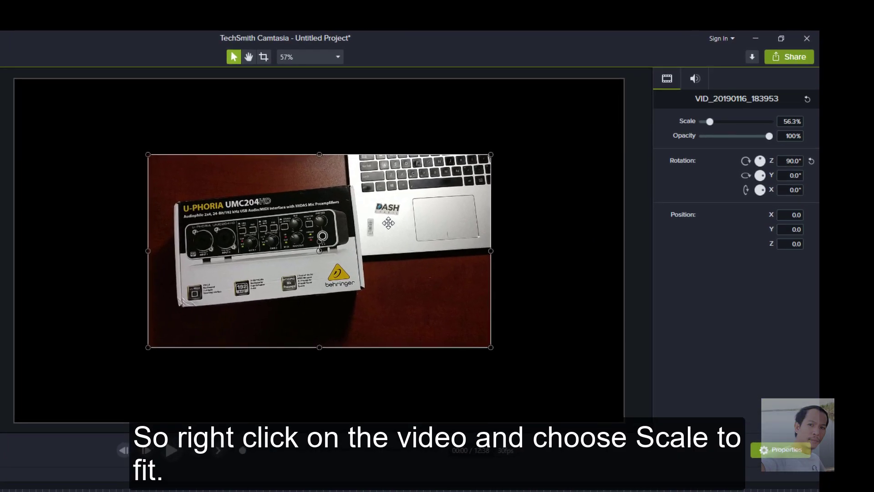
Scale the rotated video to fit the whole canvas.
right_click(497, 173)
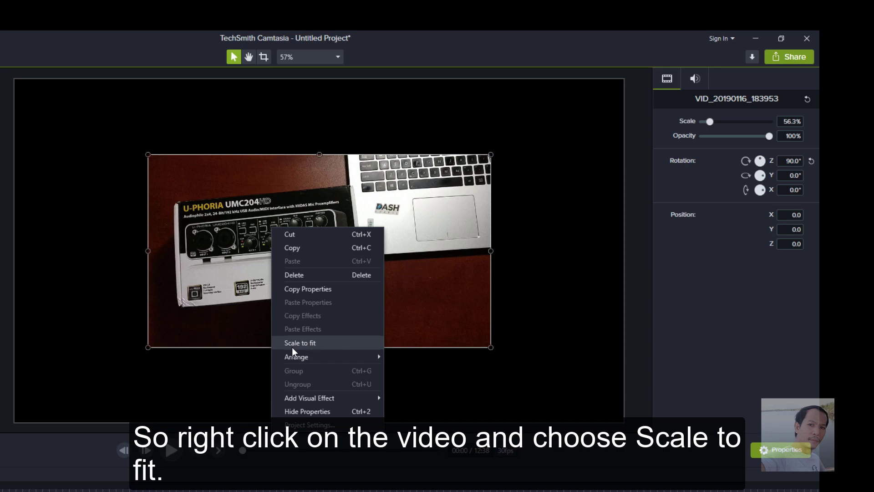
click(339, 343)
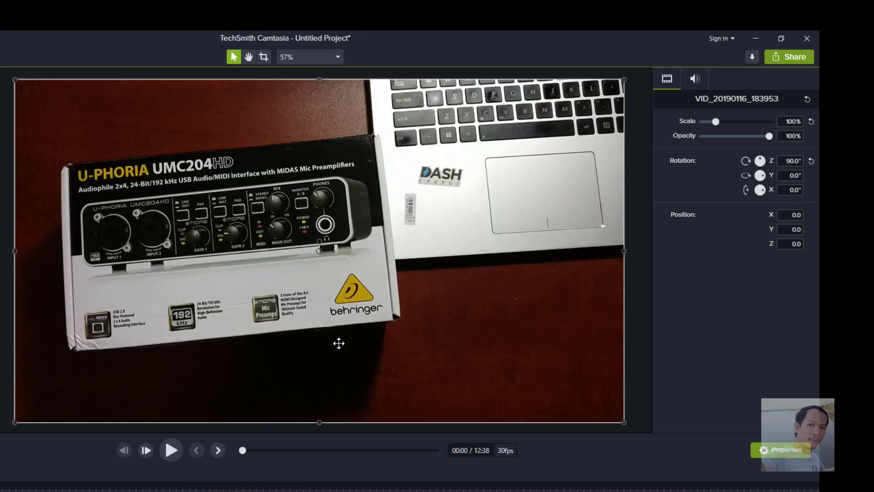